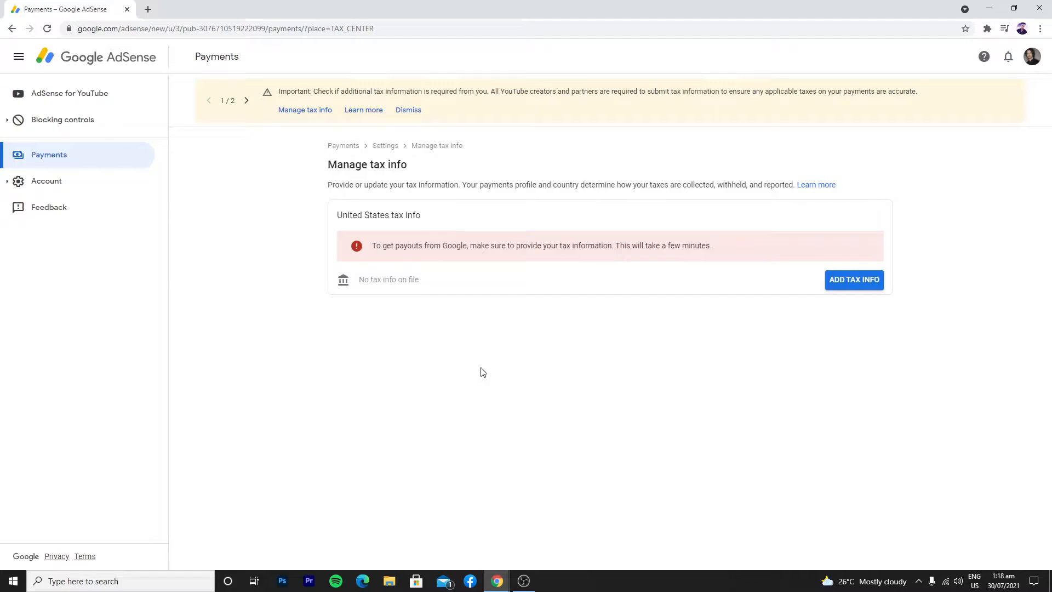
Open Manage tax info from the yellow Important banner on the Payments page
click(303, 111)
Add US tax info as an Individual who is not a US citizen, choosing form W-8BEN
click(842, 280)
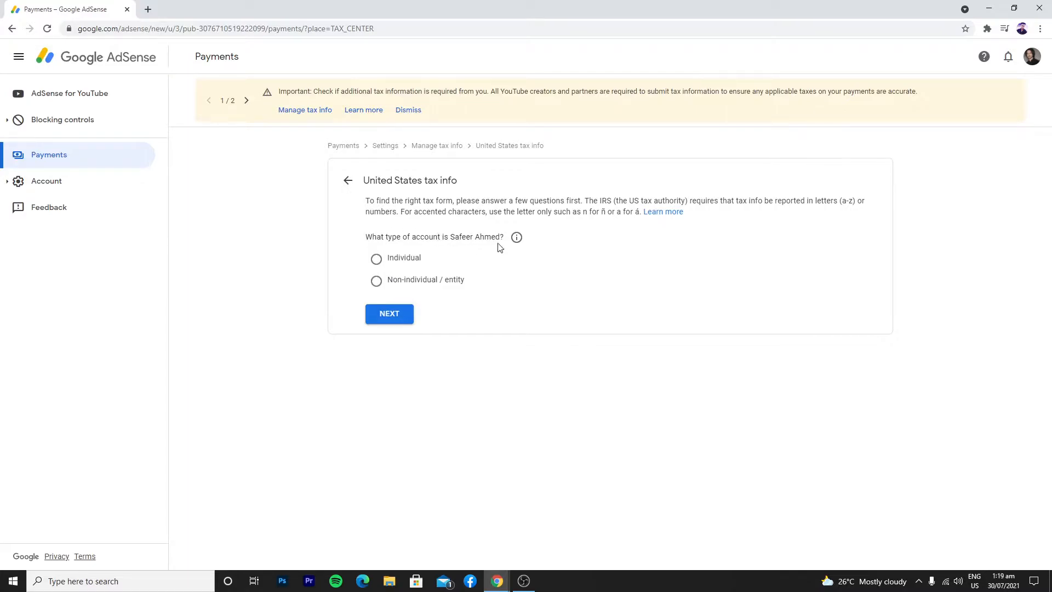
click(376, 258)
click(392, 317)
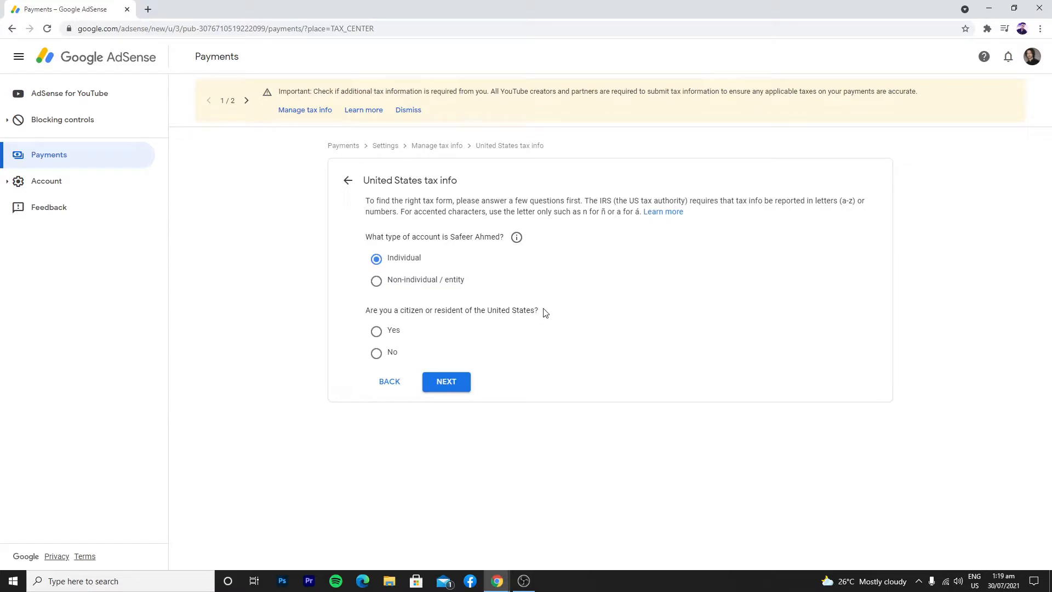
click(376, 354)
click(459, 394)
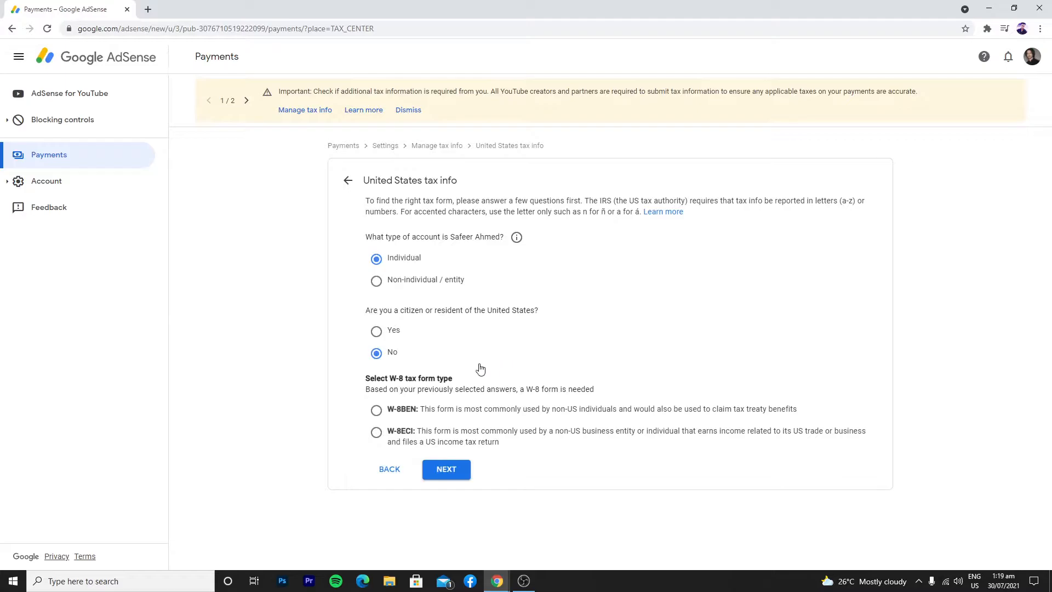
click(377, 411)
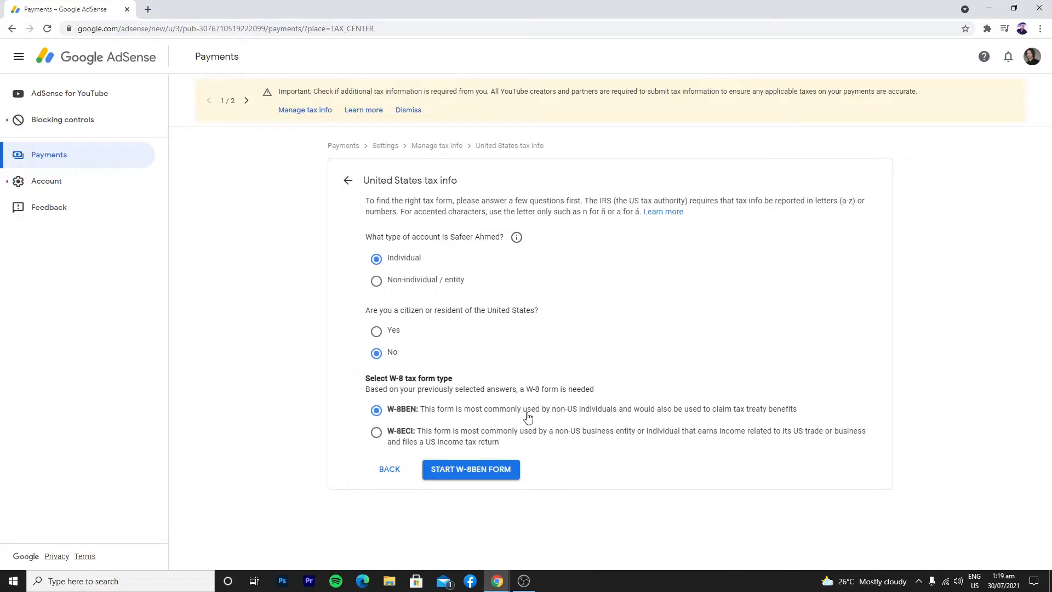
Start the W-8BEN form and set Pakistan as the country of citizenship
click(467, 475)
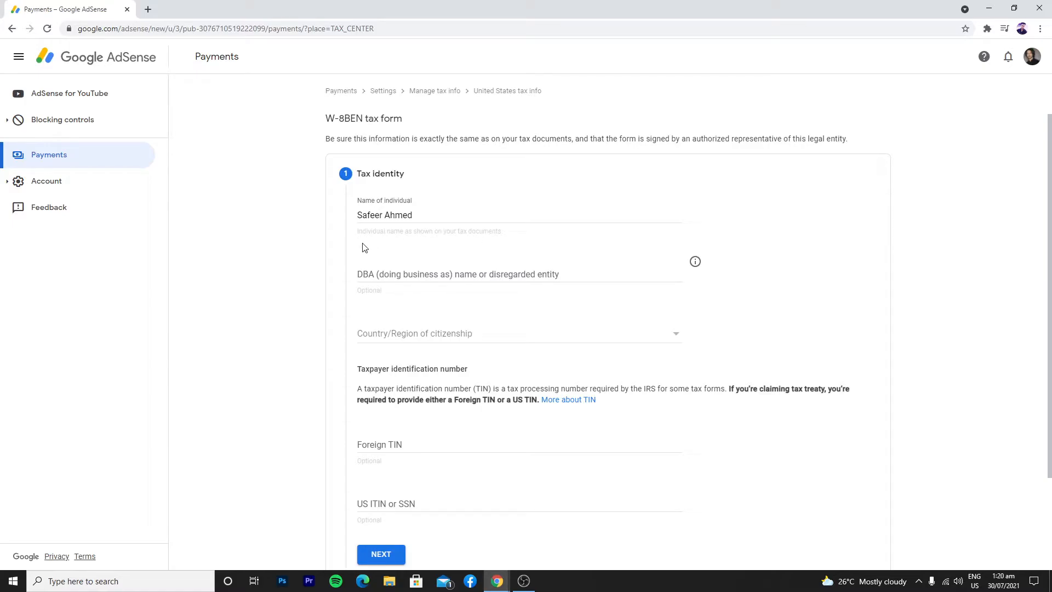
scroll(412, 317, down, 1)
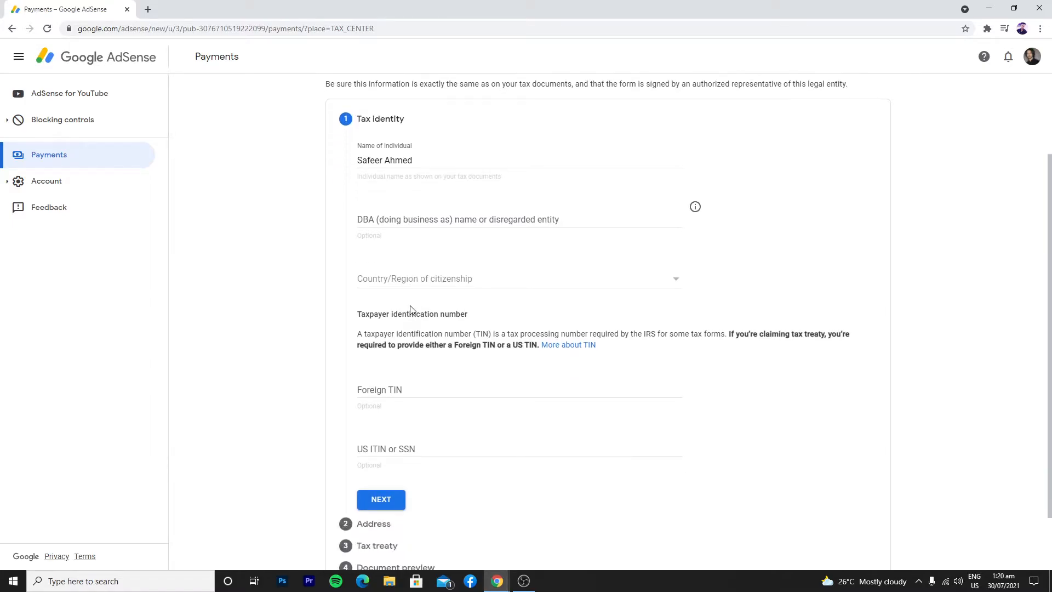
click(416, 280)
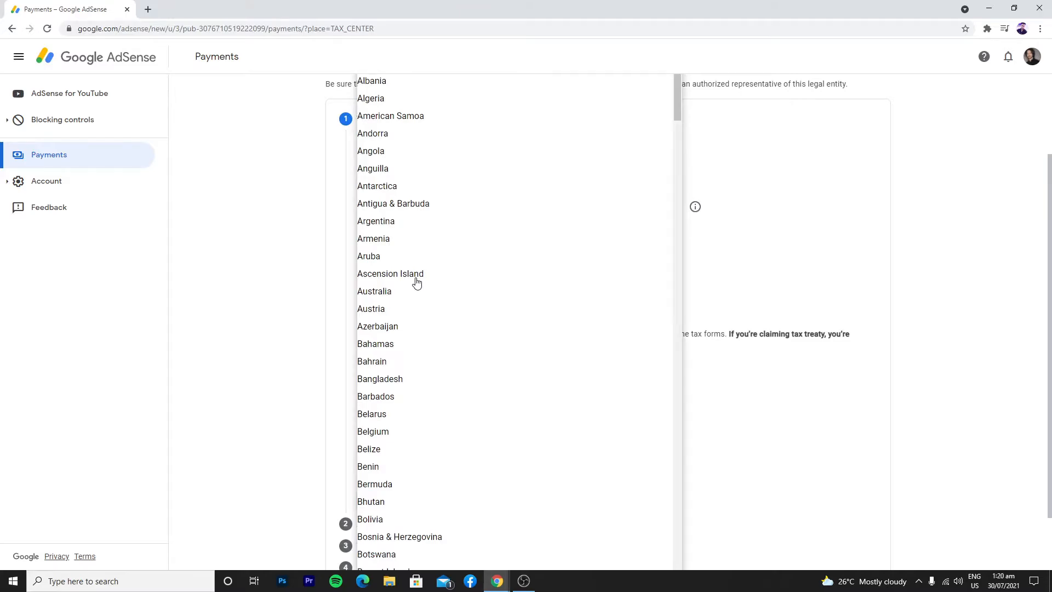
key(p)
click(406, 333)
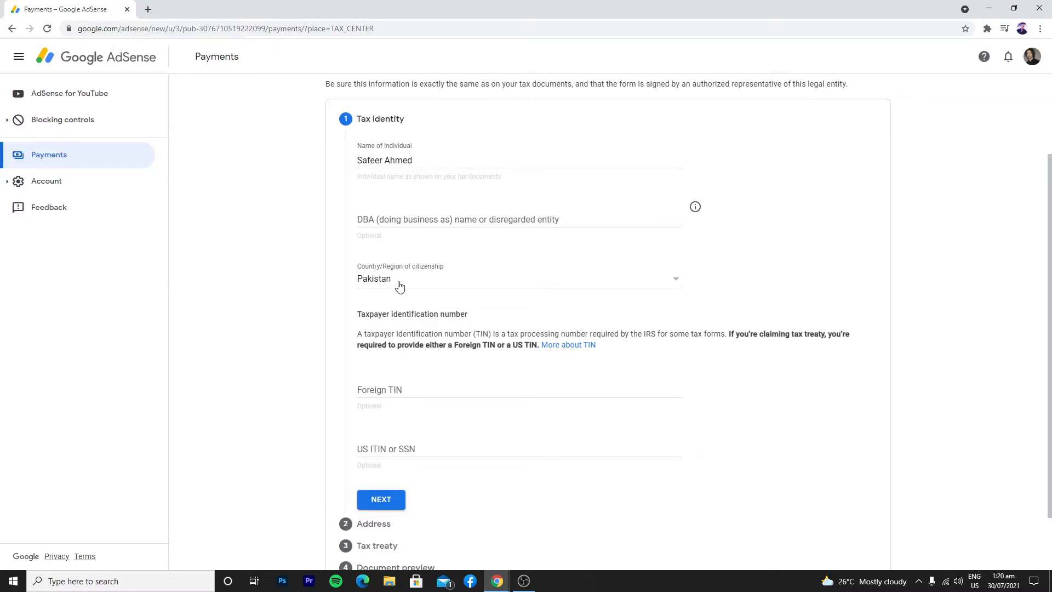
Leave the DBA name and TIN fields empty and advance to the Address step
click(409, 222)
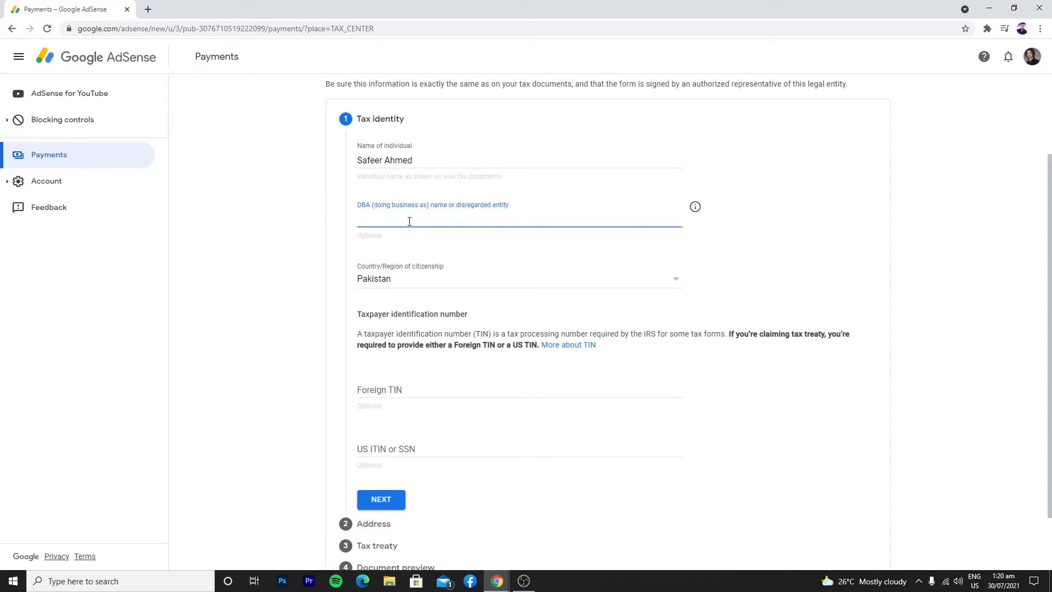
click(297, 247)
scroll(338, 275, down, 1)
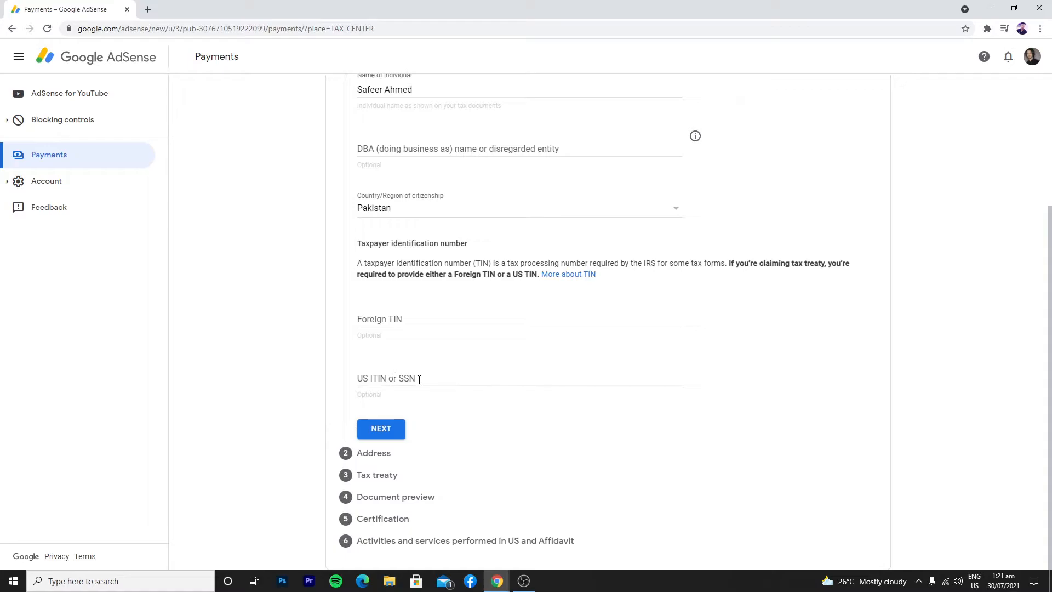
click(379, 380)
key(shift+Tab)
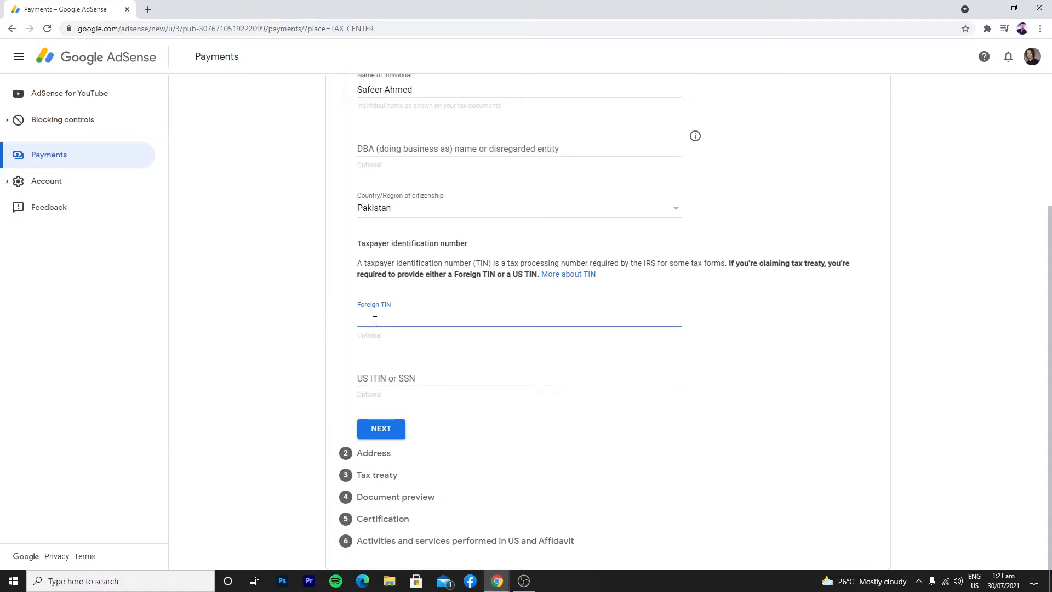
click(381, 427)
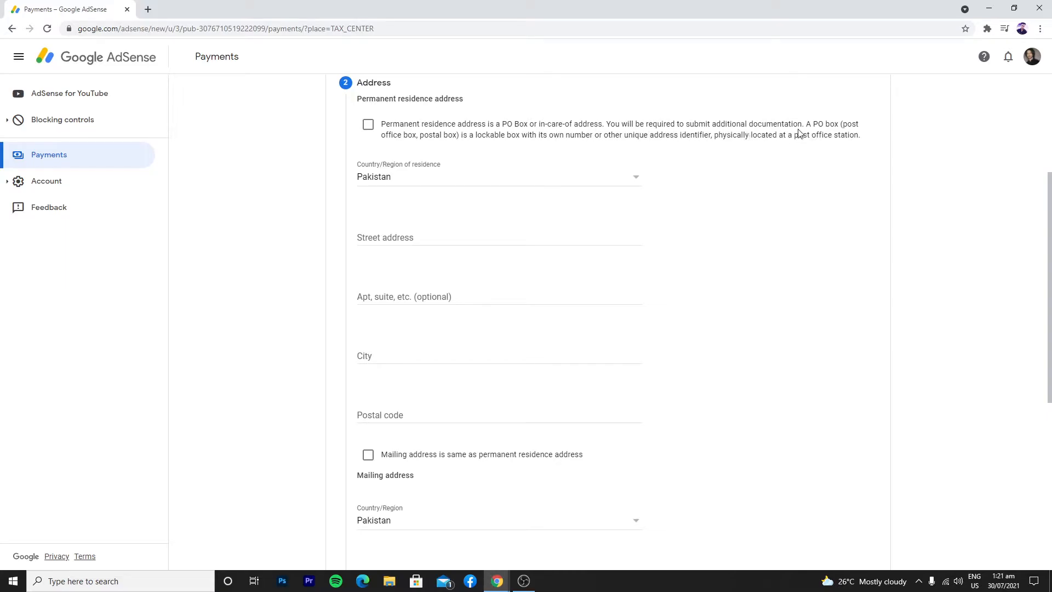
Tick the PO Box or in-care-of address option in the Address section
click(369, 127)
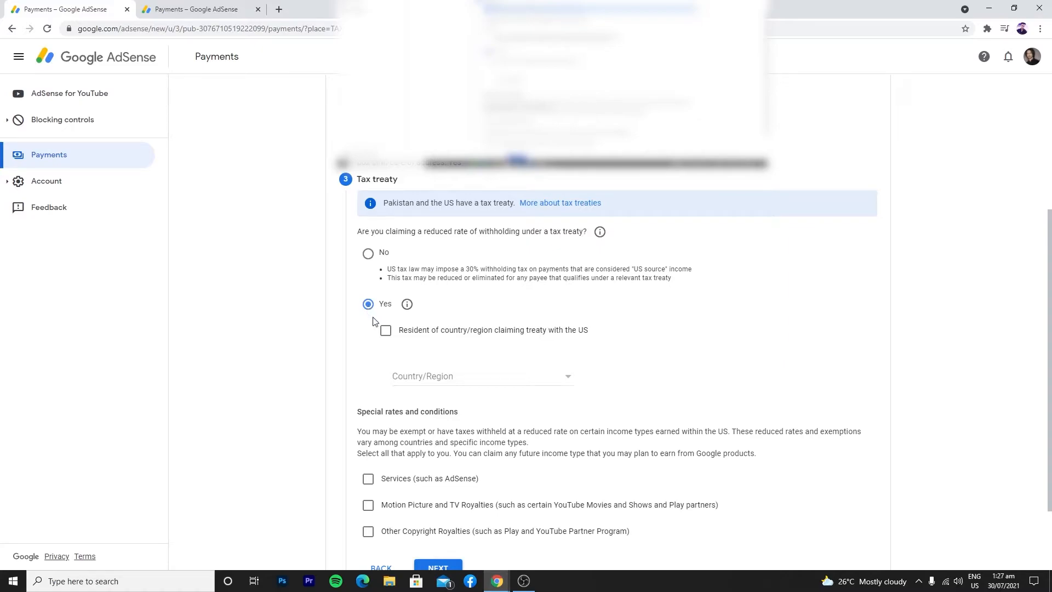
Confirm residency in a treaty country and select Pakistan as the treaty country
click(386, 330)
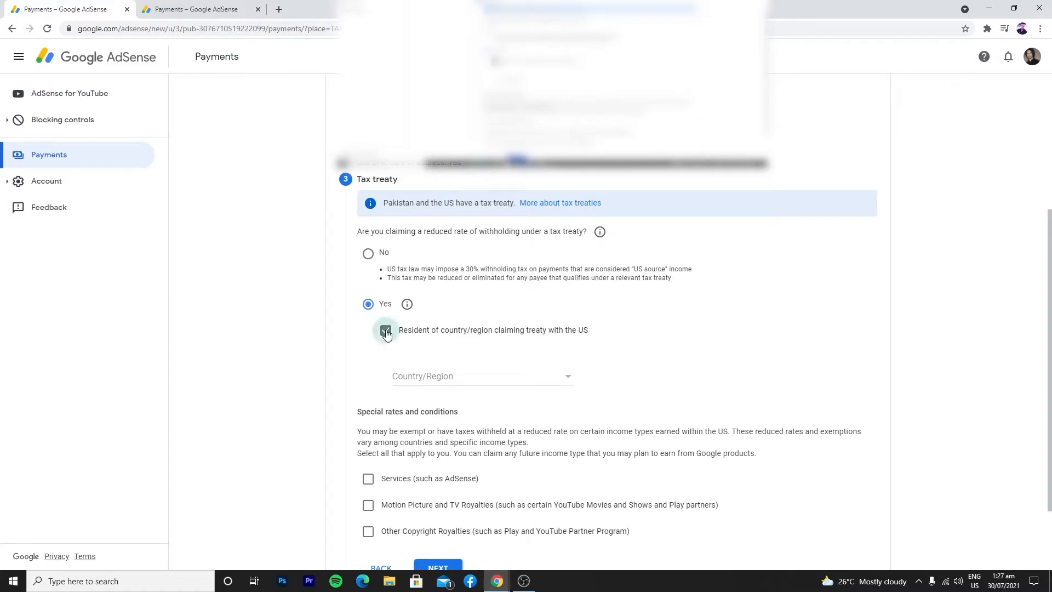
click(465, 378)
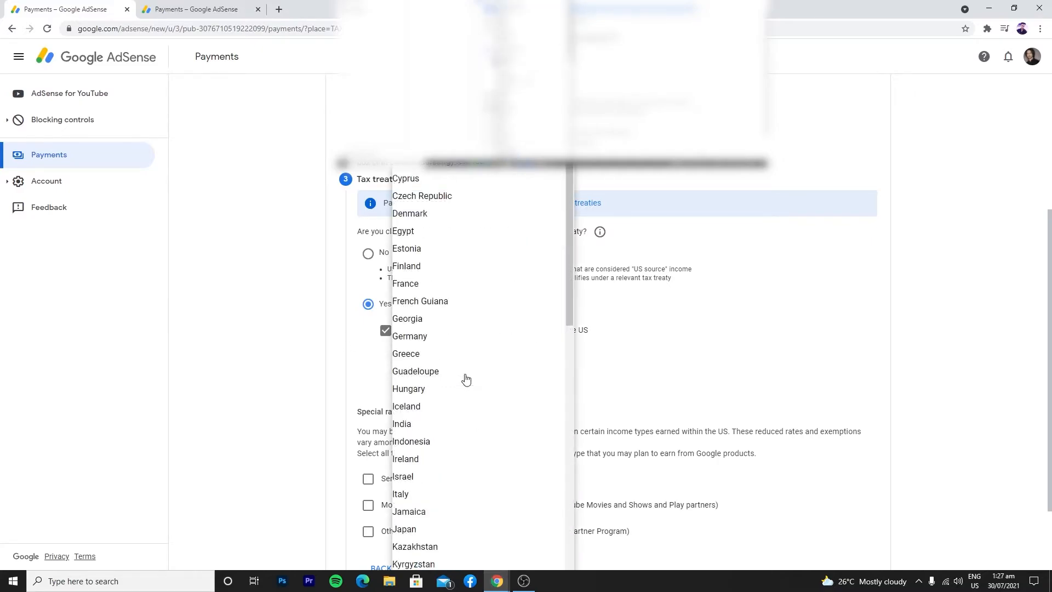
scroll(465, 378, down, 10)
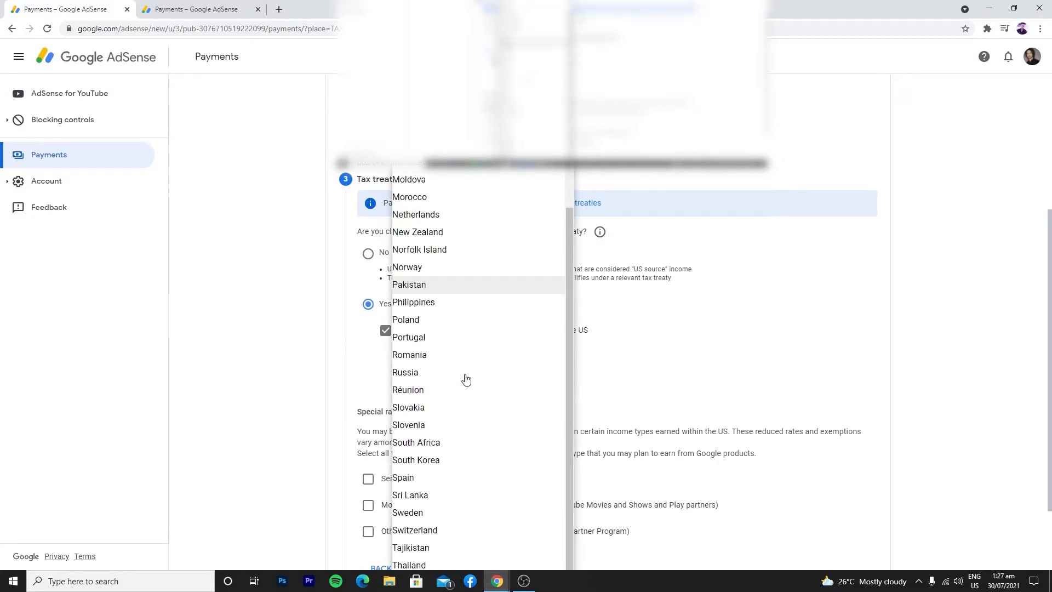
click(453, 291)
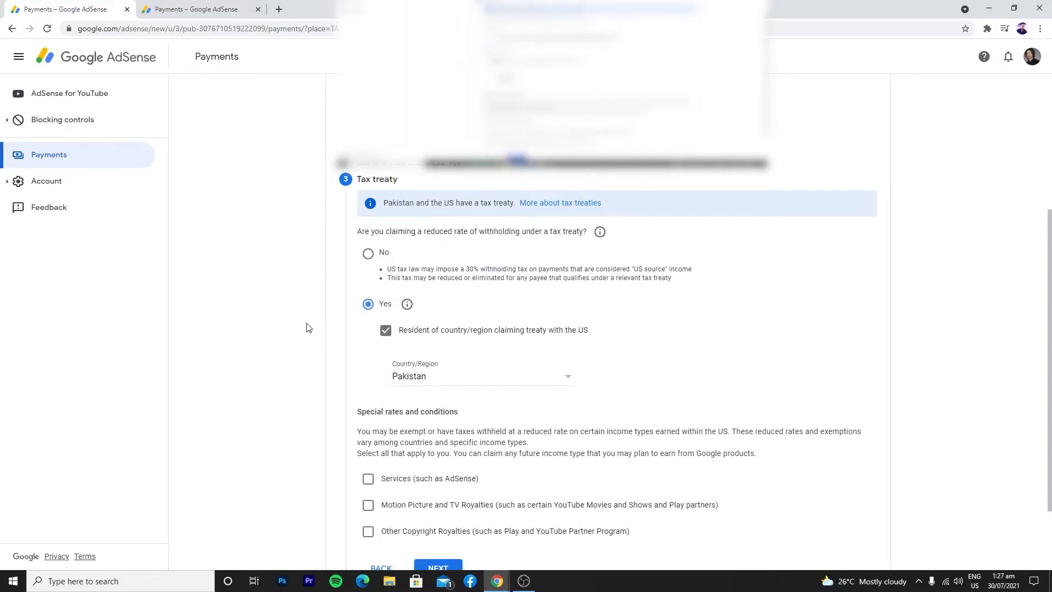
scroll(306, 328, down, 2)
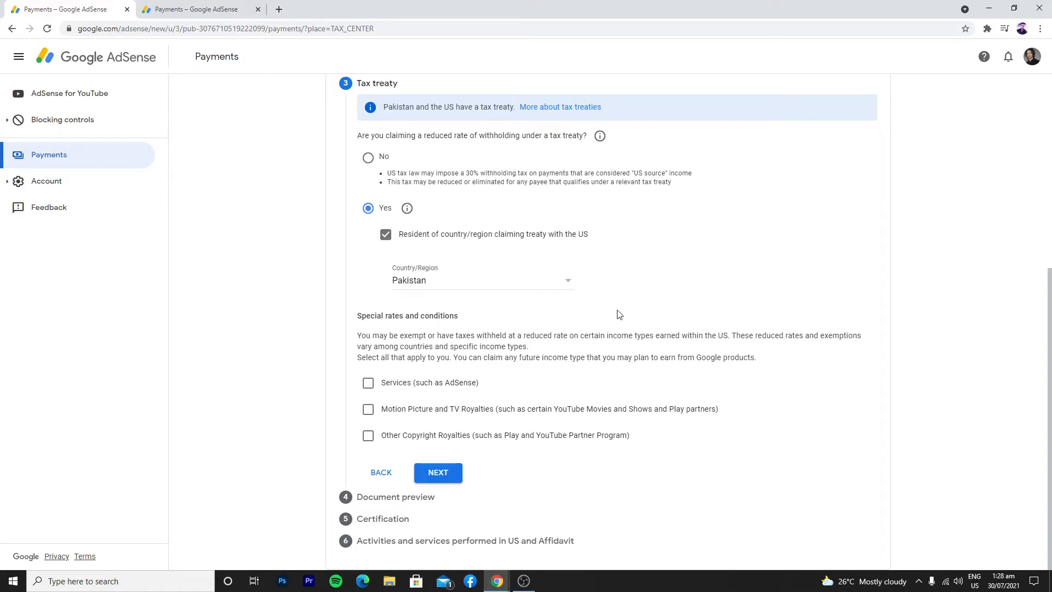
Claim Services income at the 0% treaty rate under Article 3 paragraph 2, confirming the reason
click(367, 383)
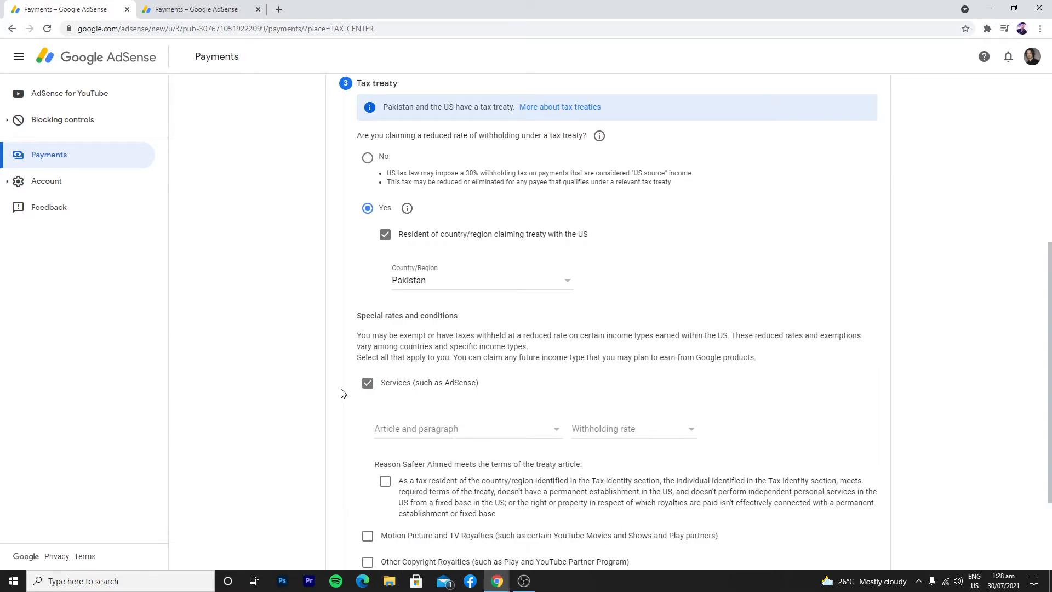
scroll(269, 313, down, 2)
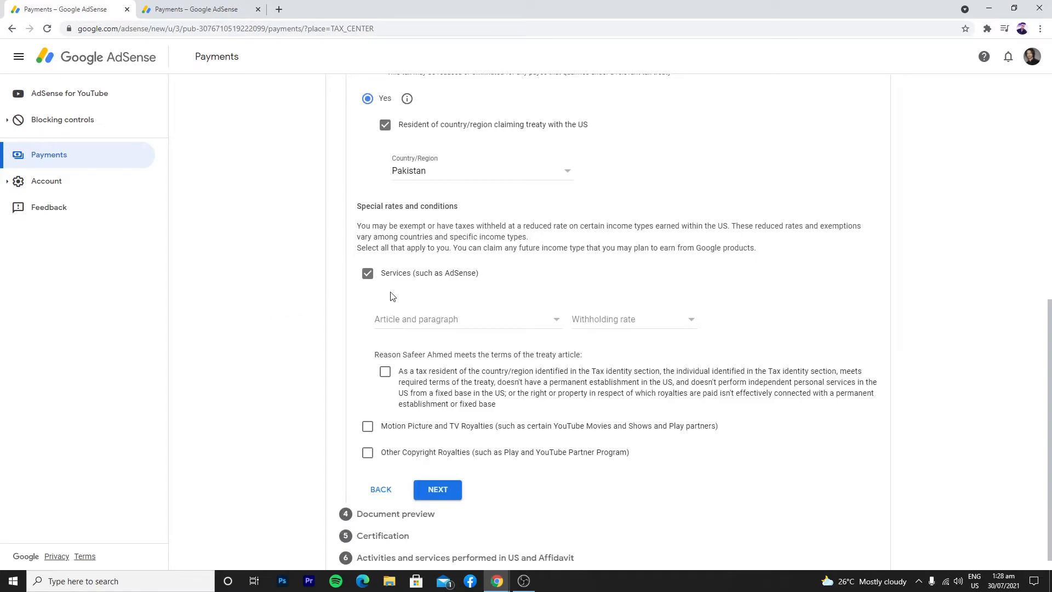
click(447, 323)
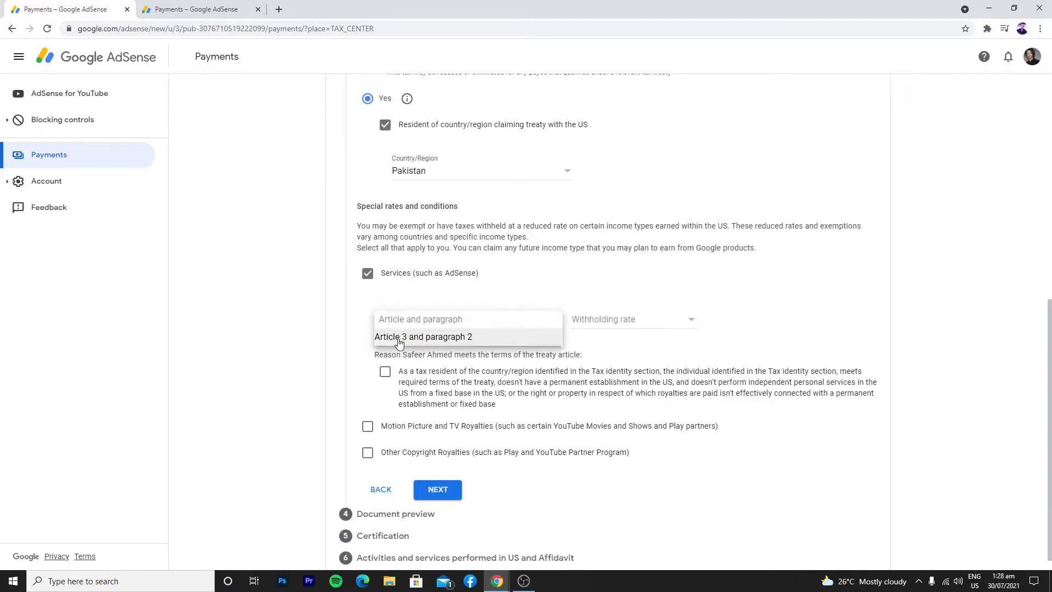
click(448, 338)
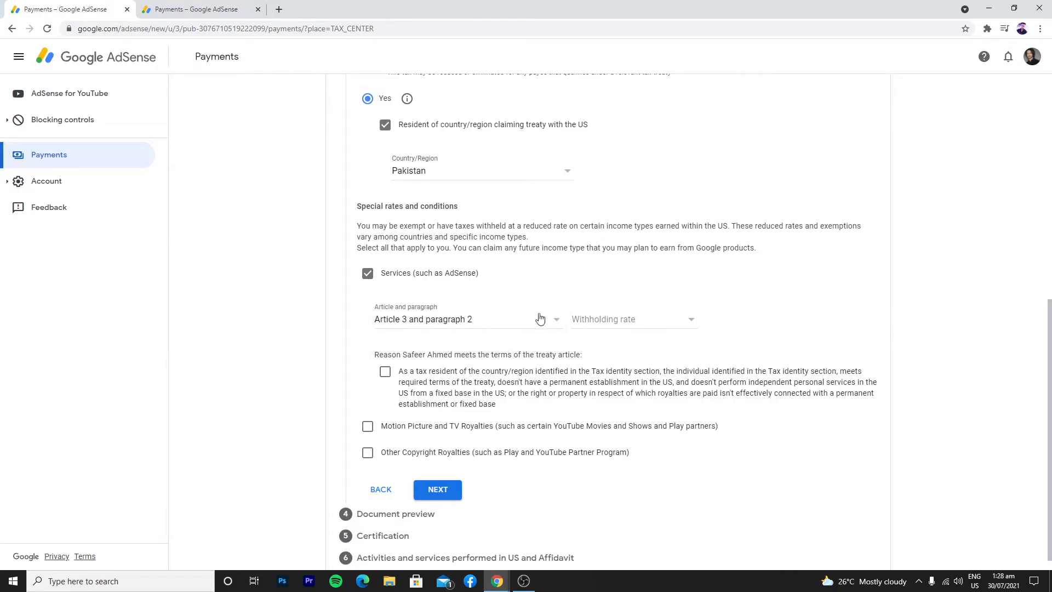
click(607, 319)
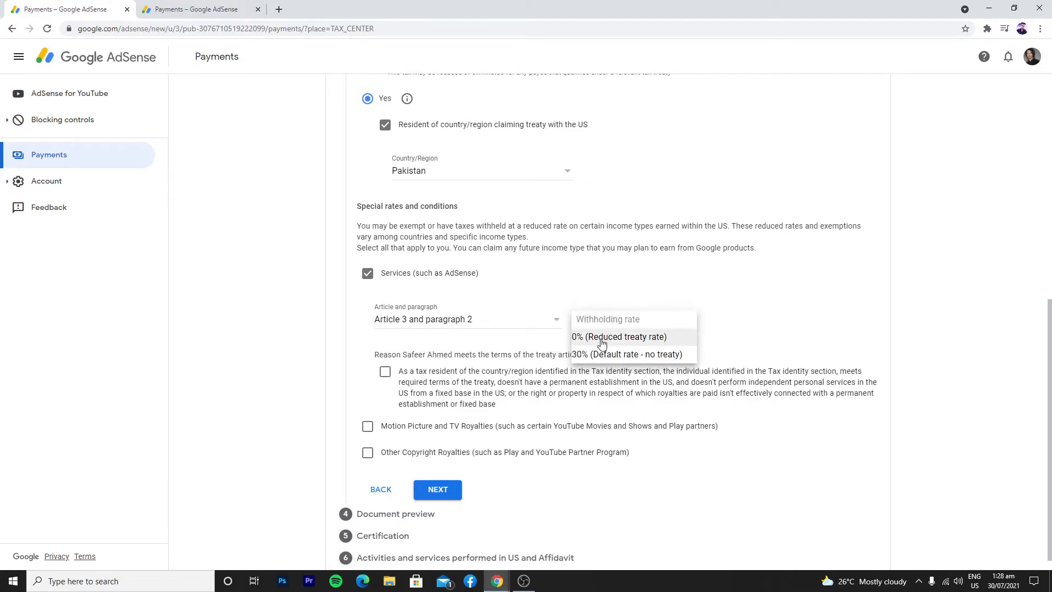
click(633, 341)
click(617, 323)
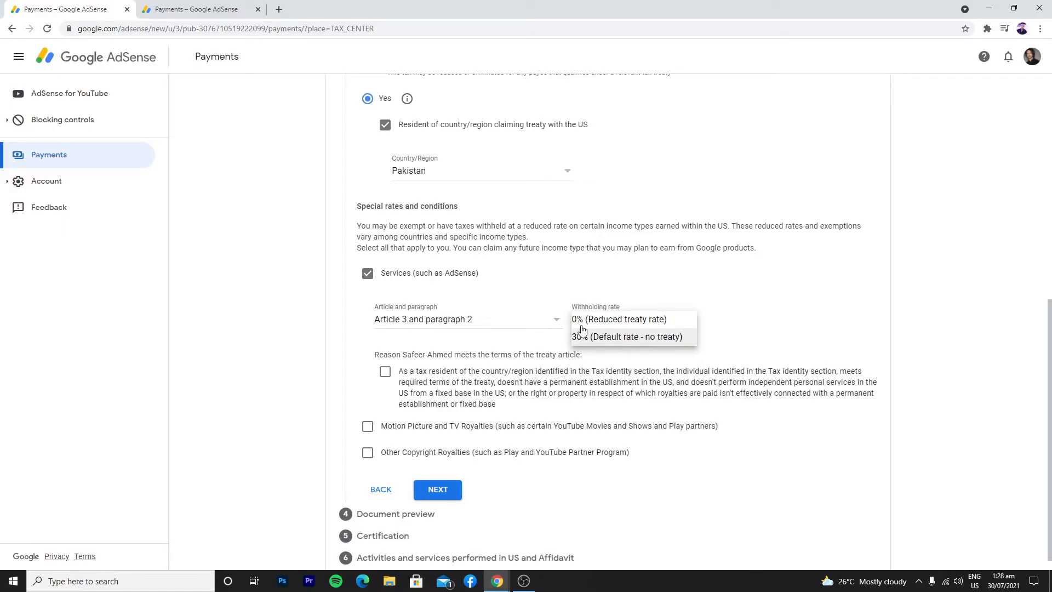
click(620, 320)
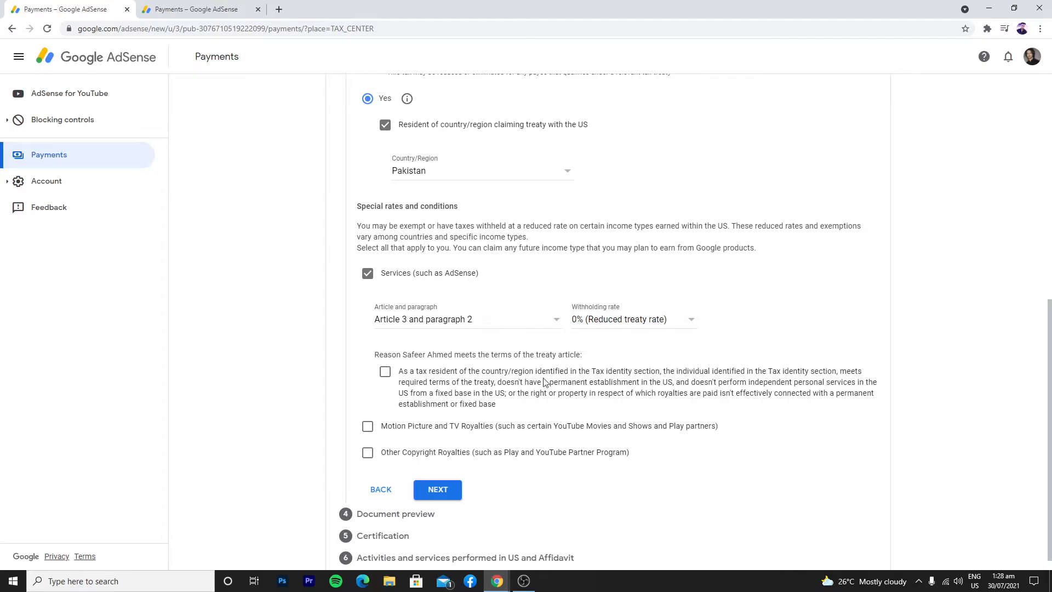
scroll(518, 357, down, 1)
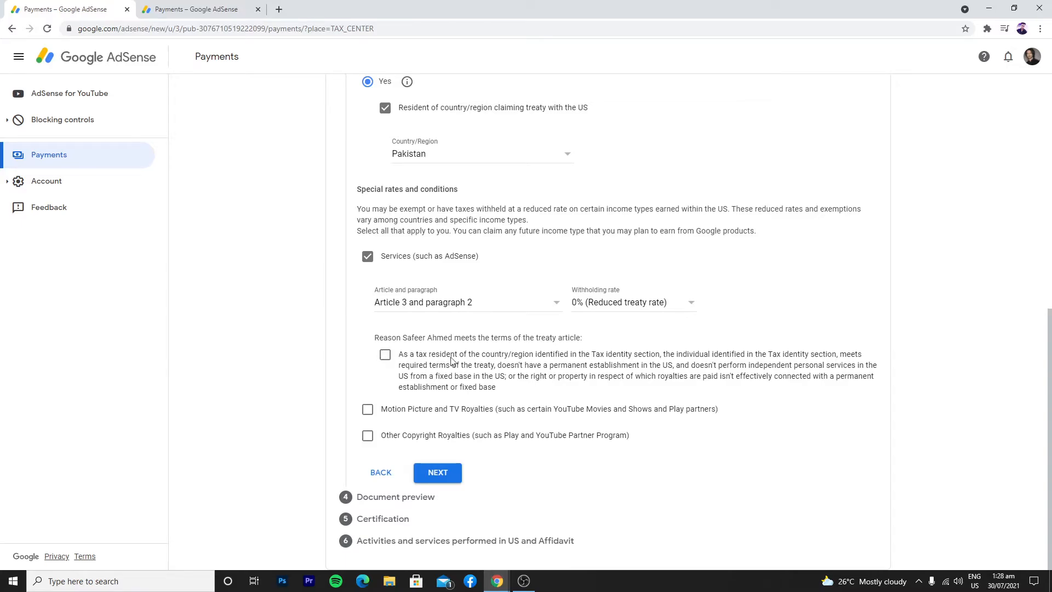
click(385, 357)
Claim Motion Picture and TV Royalties with No treaty at 30%, confirming the reason
click(371, 411)
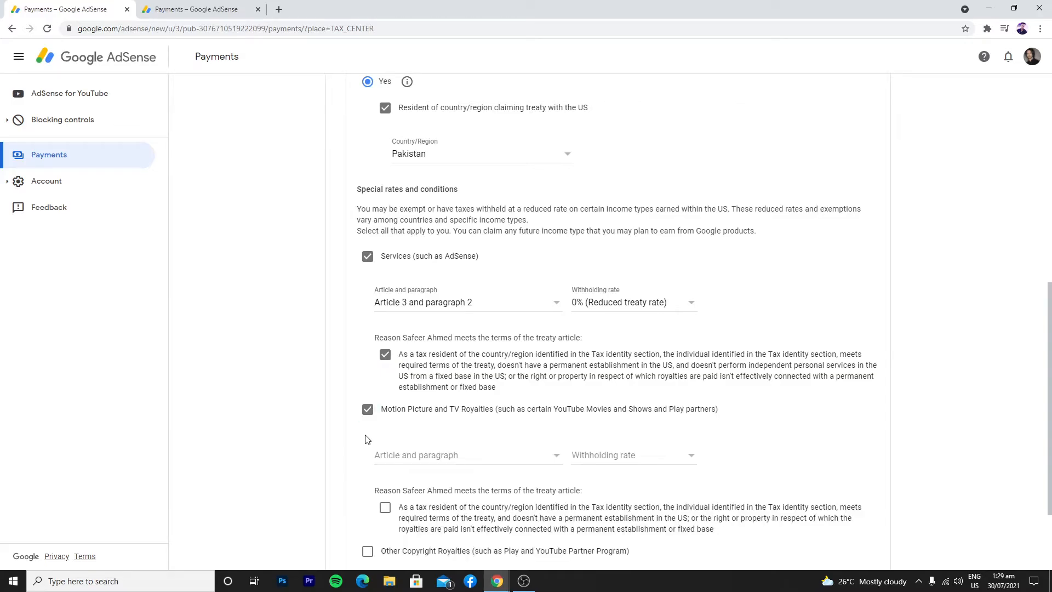
scroll(391, 374, down, 2)
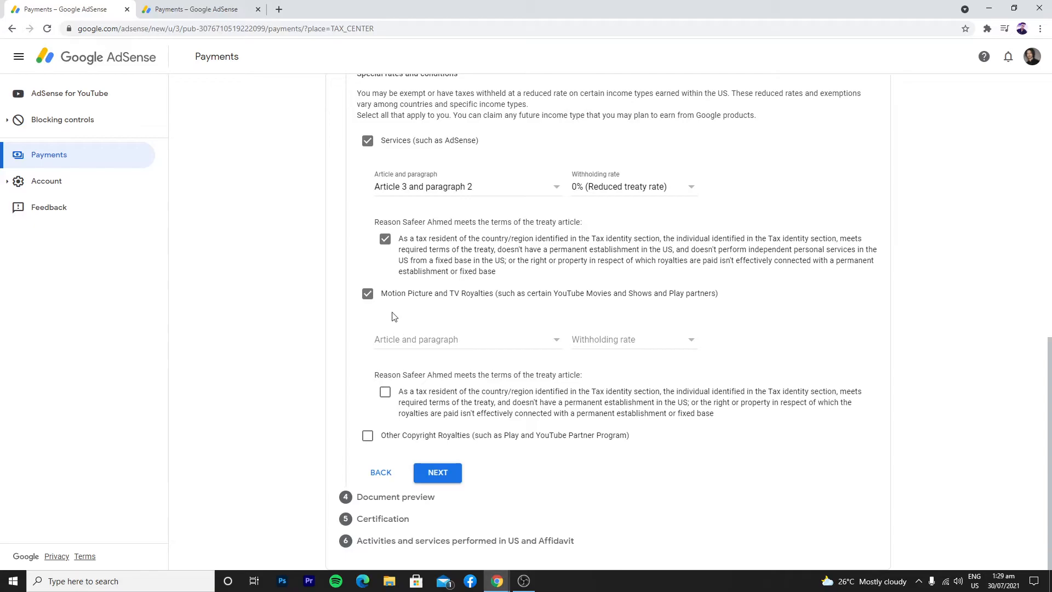
click(472, 340)
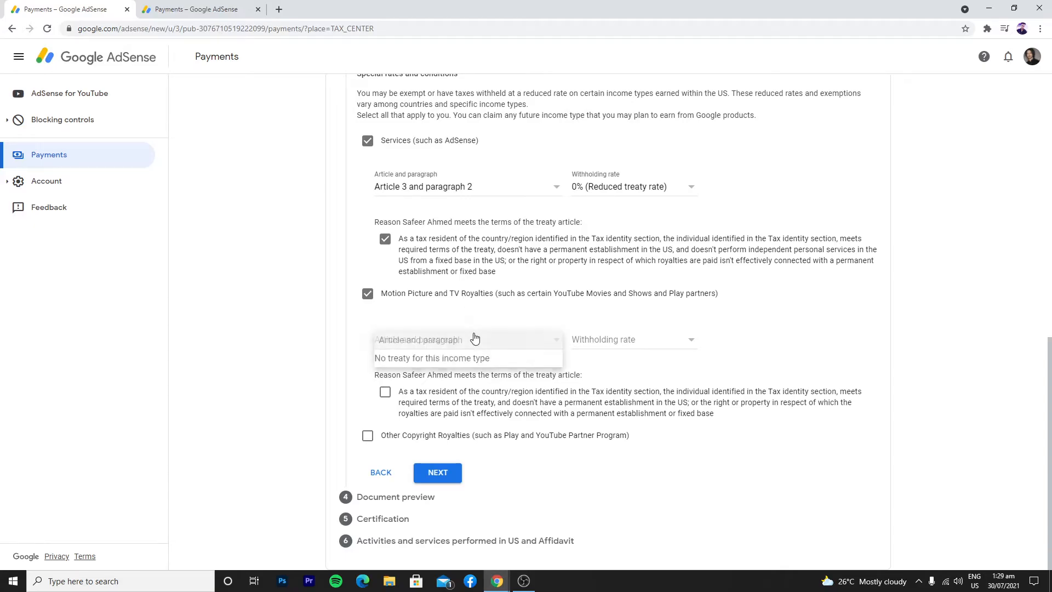
click(462, 359)
click(630, 341)
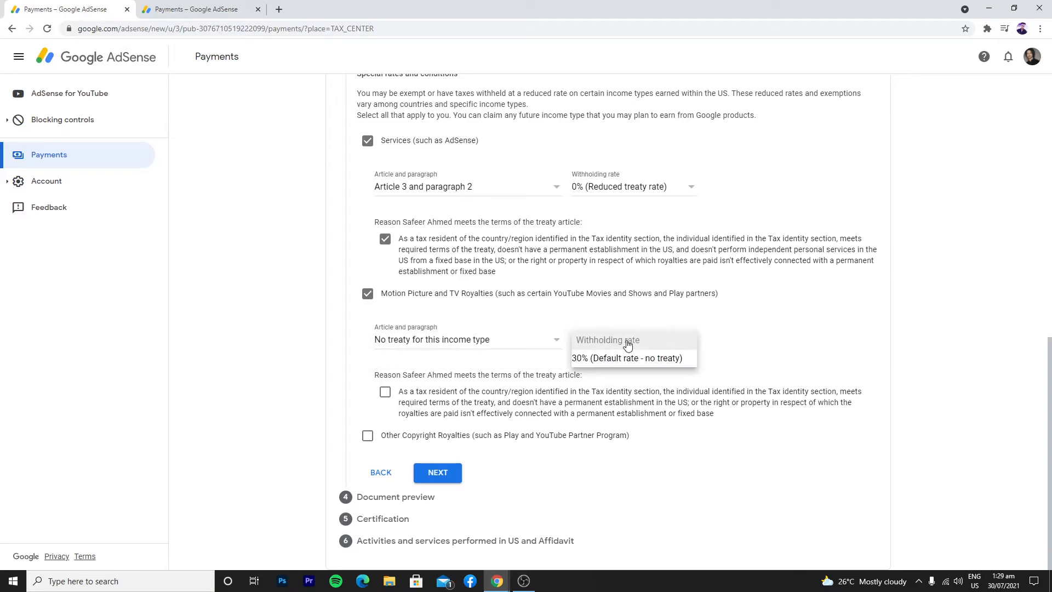
click(623, 359)
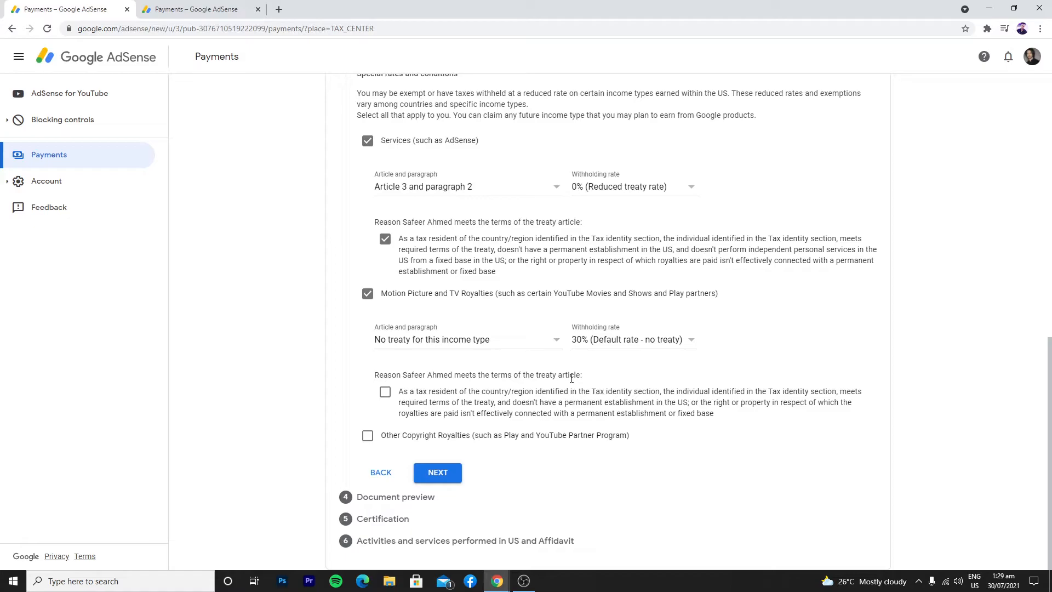
click(386, 393)
Claim Other Copyright Royalties at 0% under Article 8 paragraph 1, then continue to preview
click(368, 437)
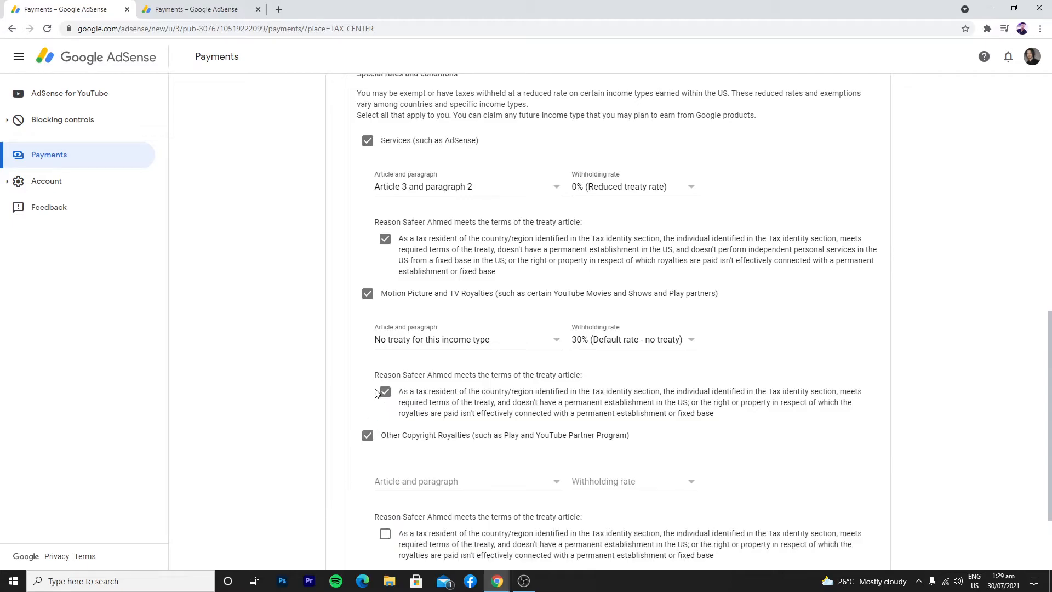
scroll(454, 348, down, 2)
click(458, 364)
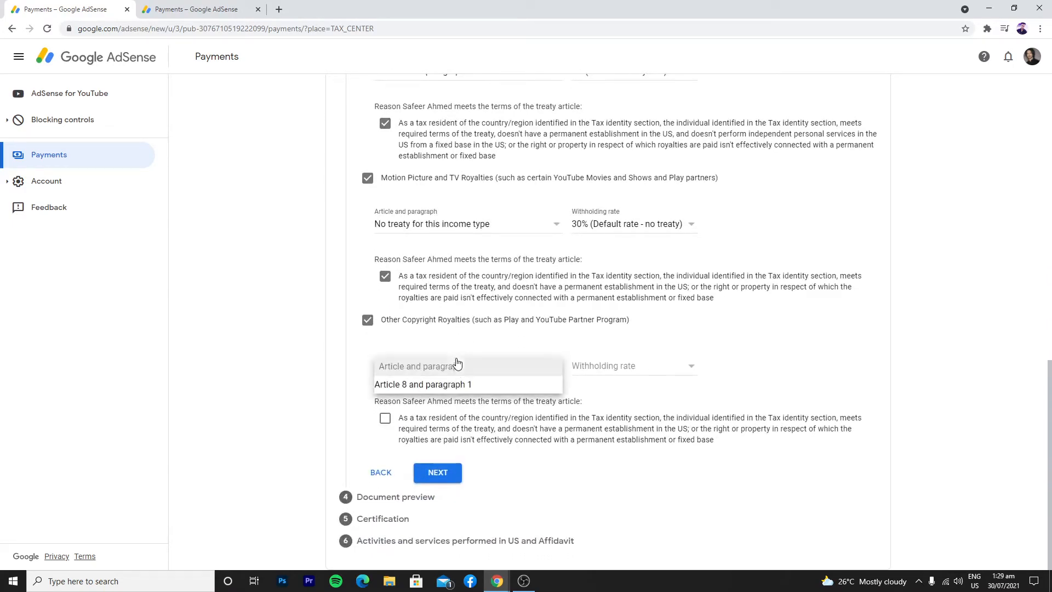
click(458, 384)
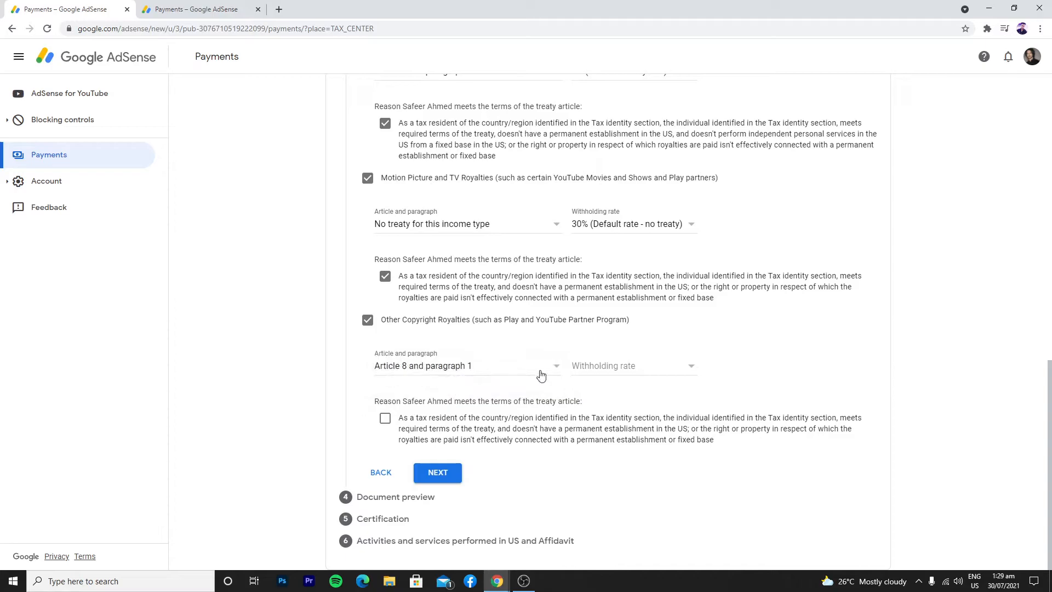
click(638, 368)
click(632, 386)
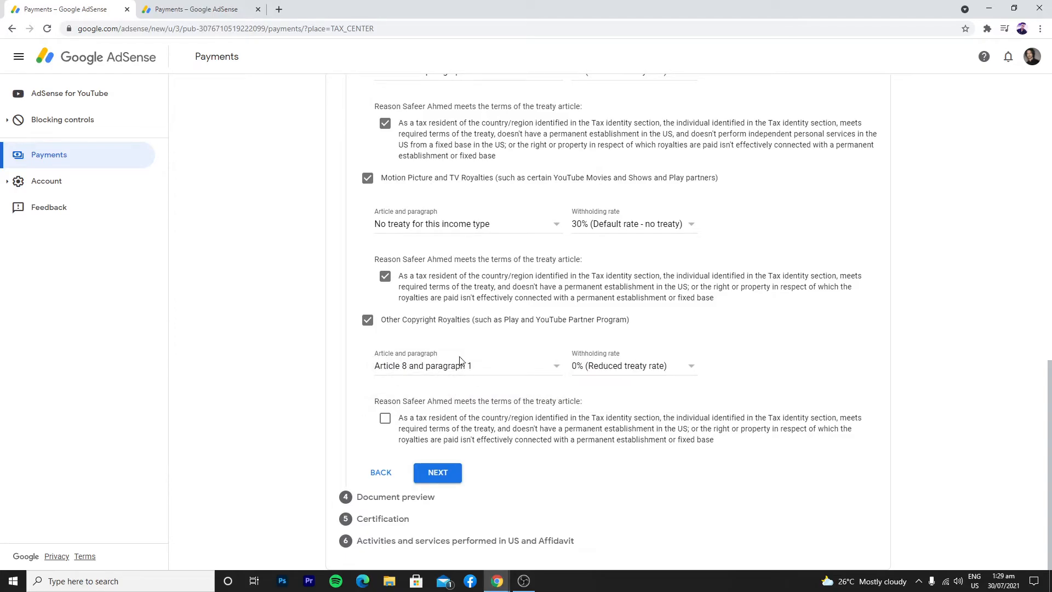
click(386, 420)
click(439, 473)
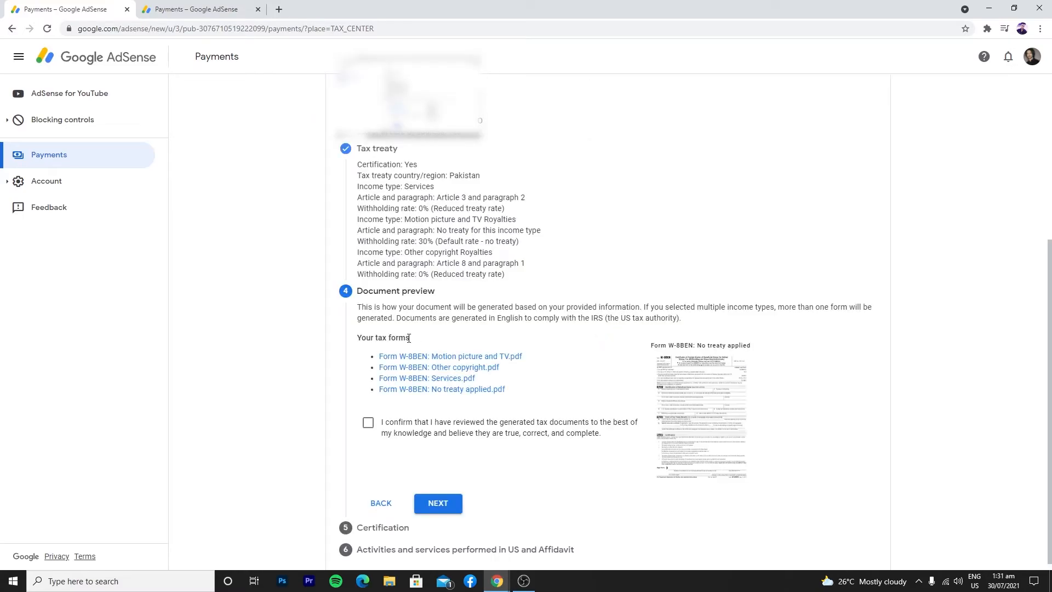
Confirm the four generated W-8BEN documents have been reviewed
scroll(493, 268, down, 1)
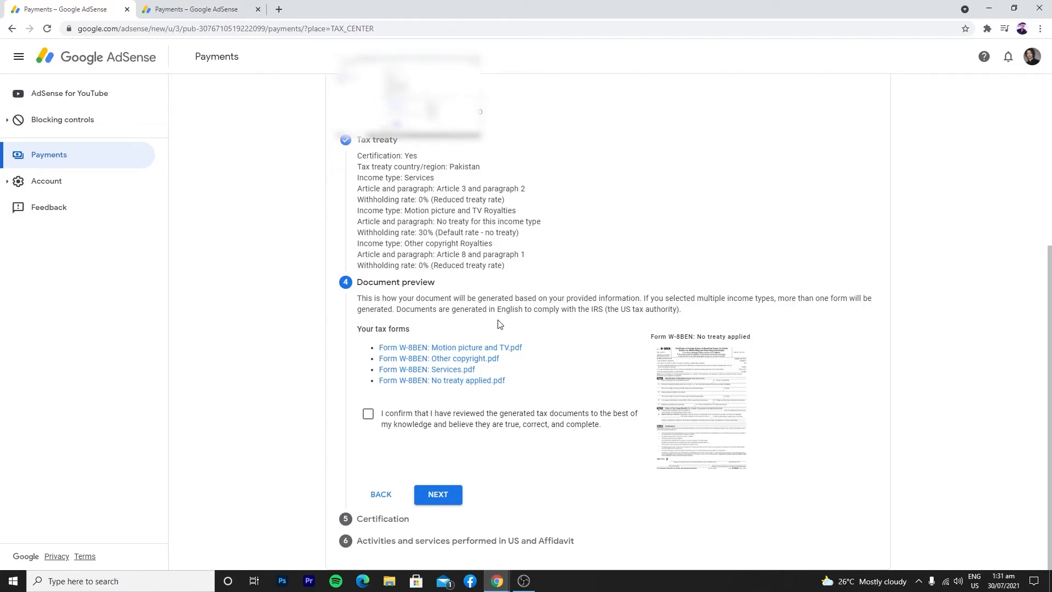
click(367, 417)
Sign the certification with the owner's full legal name and confirm being the listed person
click(438, 495)
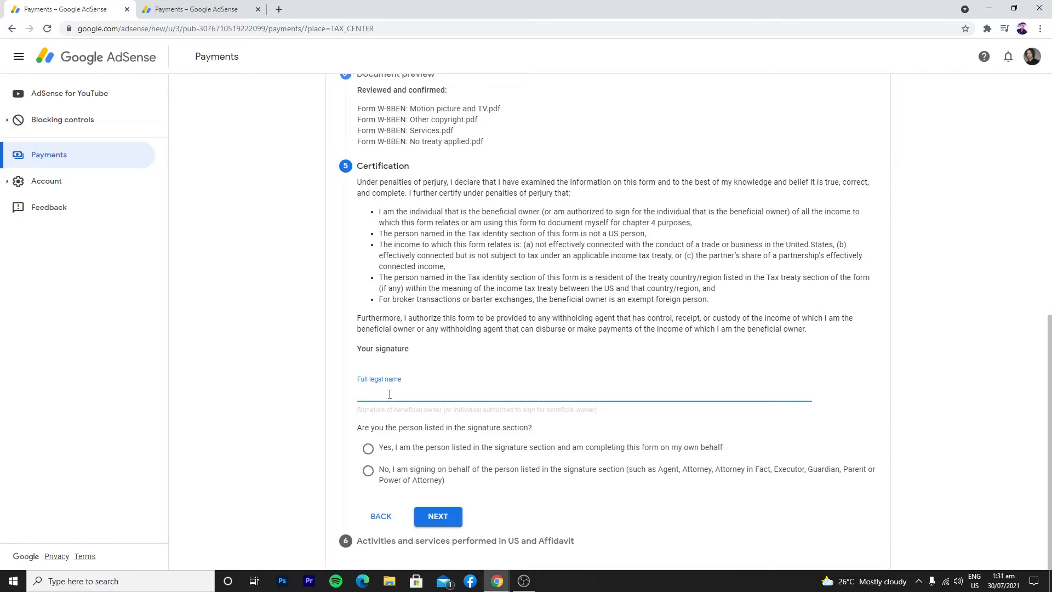
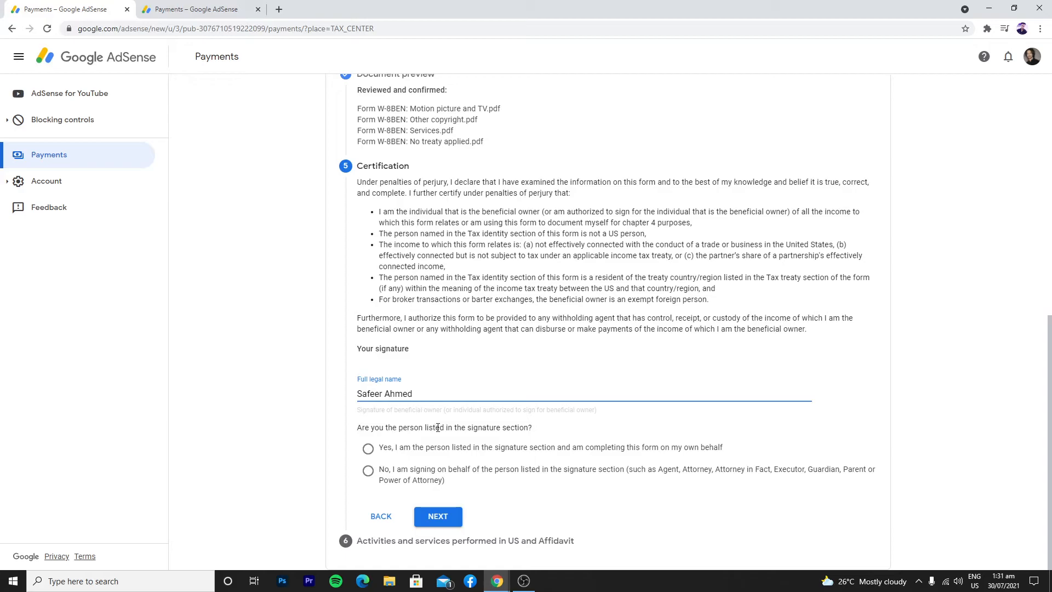
click(369, 450)
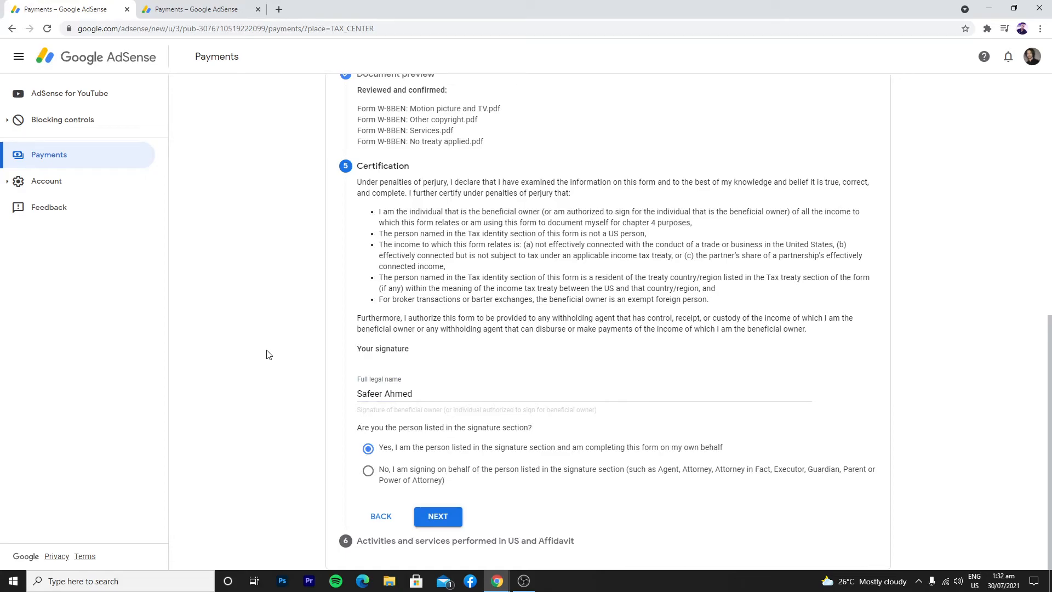
Answer No to US activities for Google and certify services are performed solely outside the US
click(448, 518)
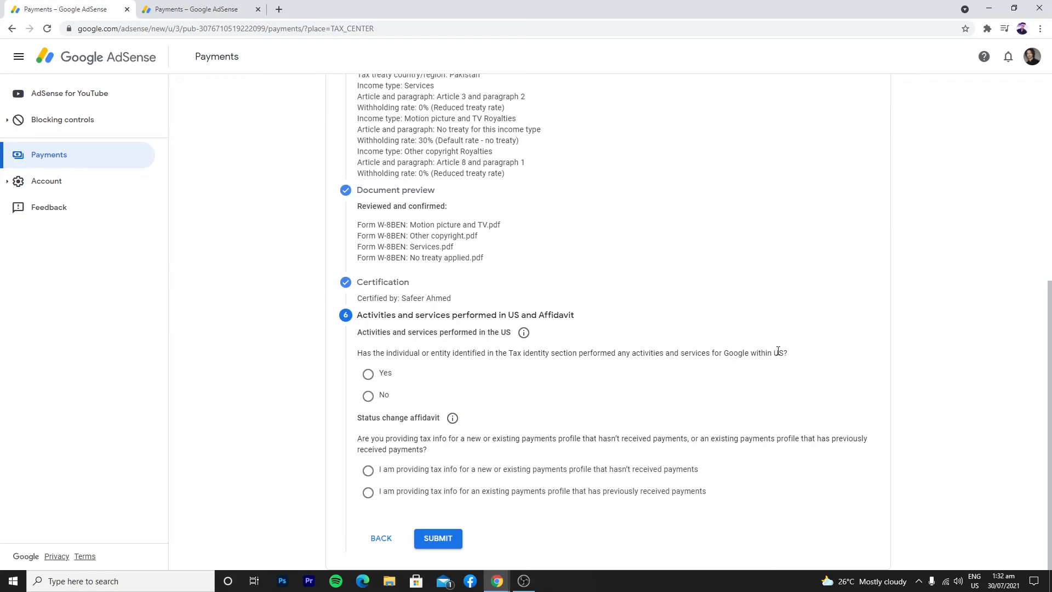
click(368, 397)
scroll(433, 378, down, 1)
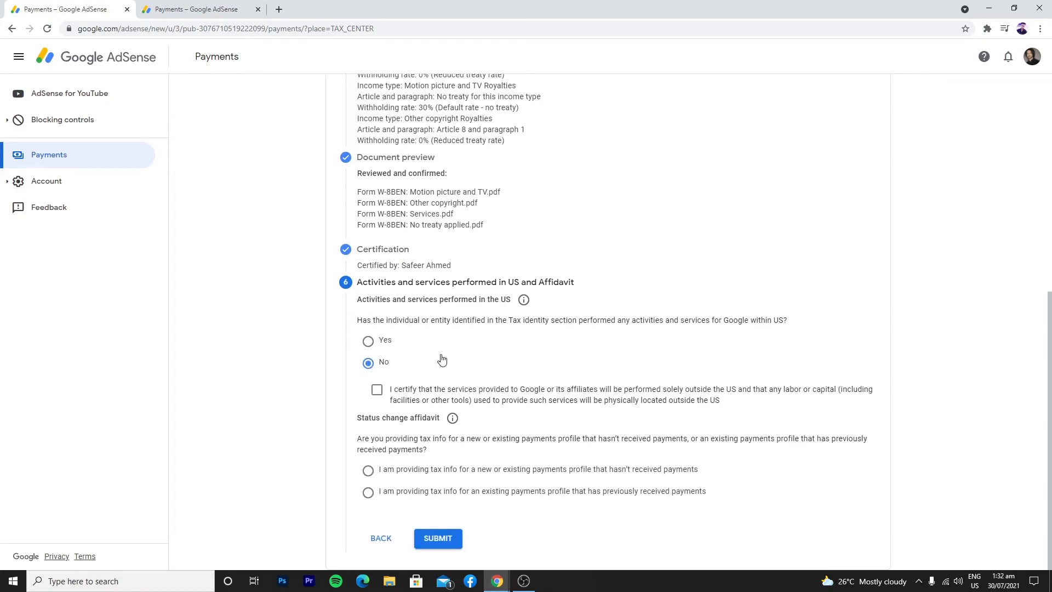
click(377, 391)
drag(793, 325, 689, 320)
click(449, 334)
Declare a payments profile with no prior payments and submit the W-8BEN tax info
click(368, 471)
click(438, 539)
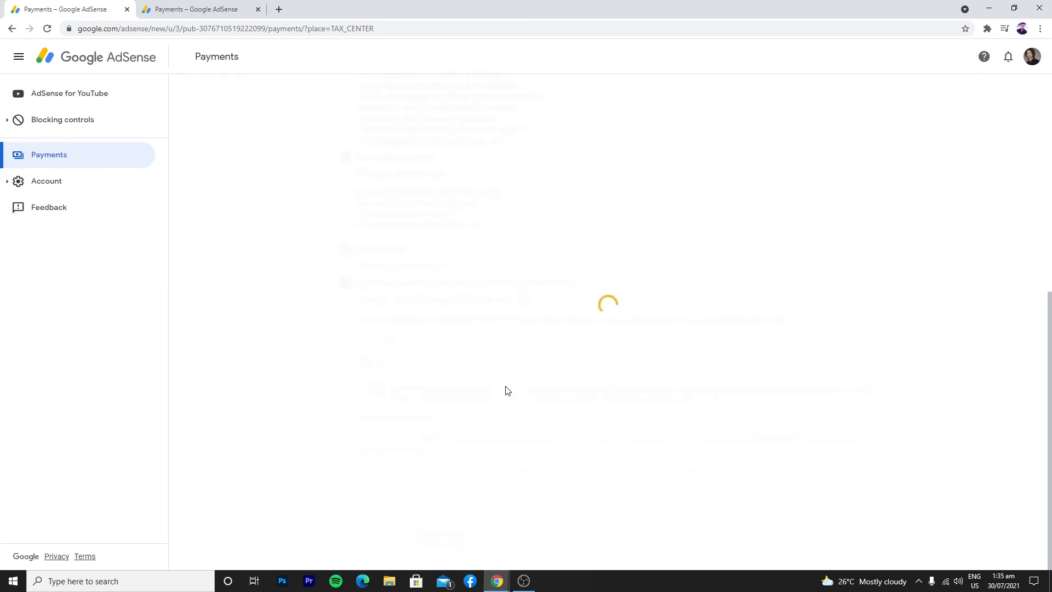